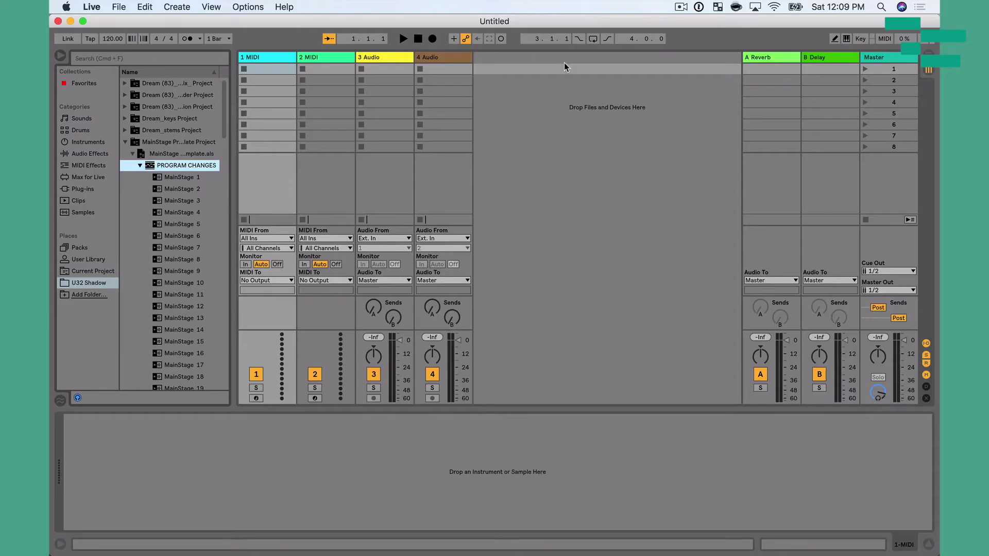
# Step: Launch Audio MIDI Setup and connect network Session 1 to the 'From Studio to Stage 1' computer
pyautogui.press('super+space')
pyautogui.write('au')
pyautogui.press('Return')
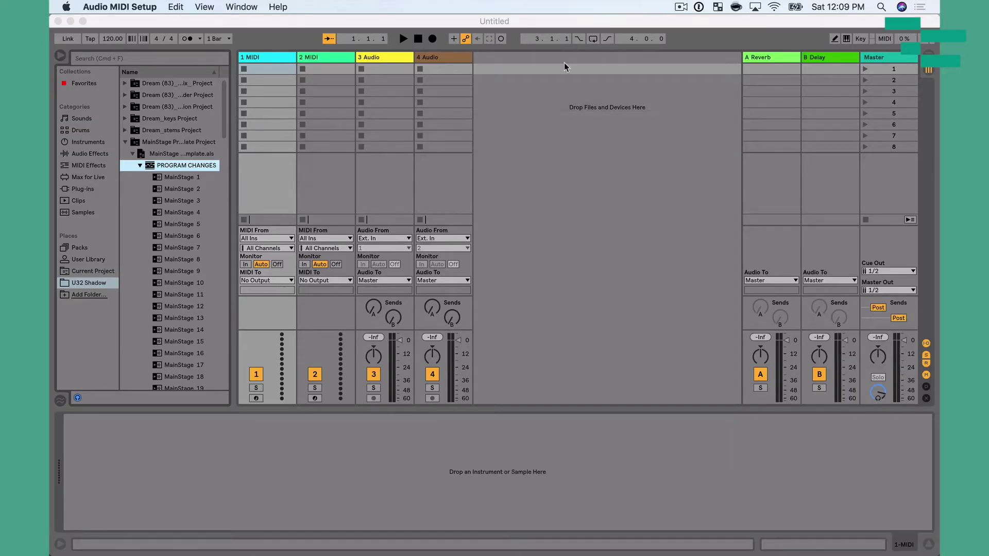
pyautogui.doubleClick(381, 211)
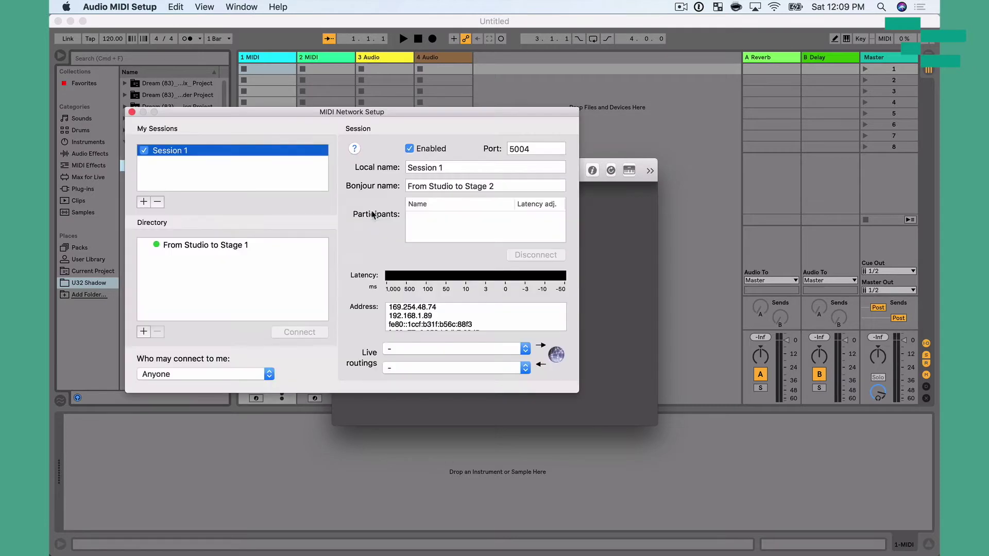
pyautogui.moveTo(296, 114); pyautogui.dragTo(374, 111)
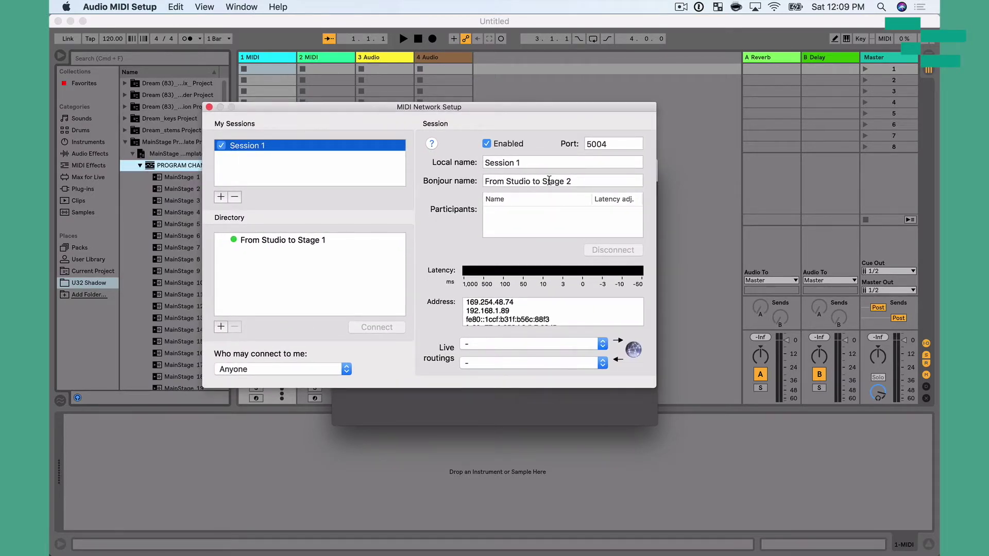
pyautogui.click(364, 242)
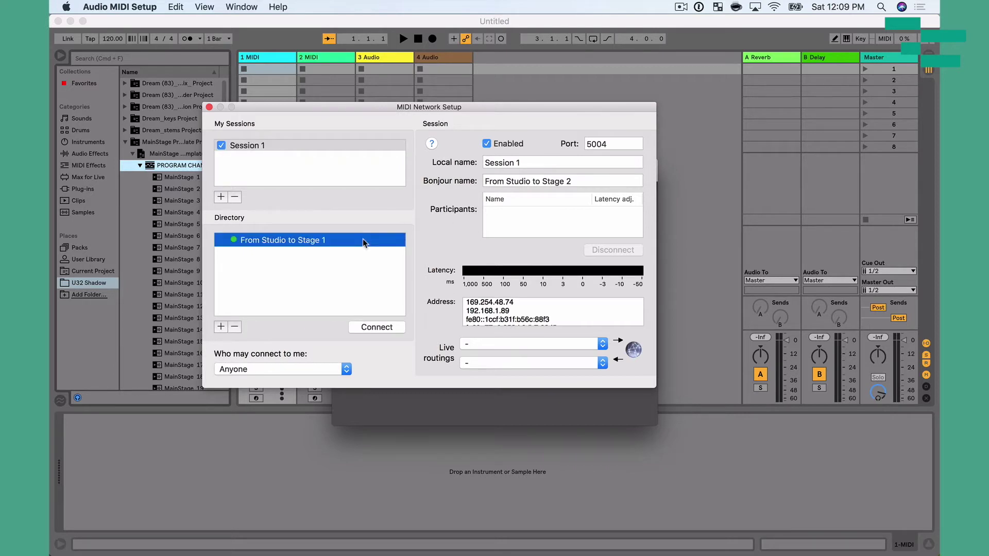
pyautogui.click(367, 329)
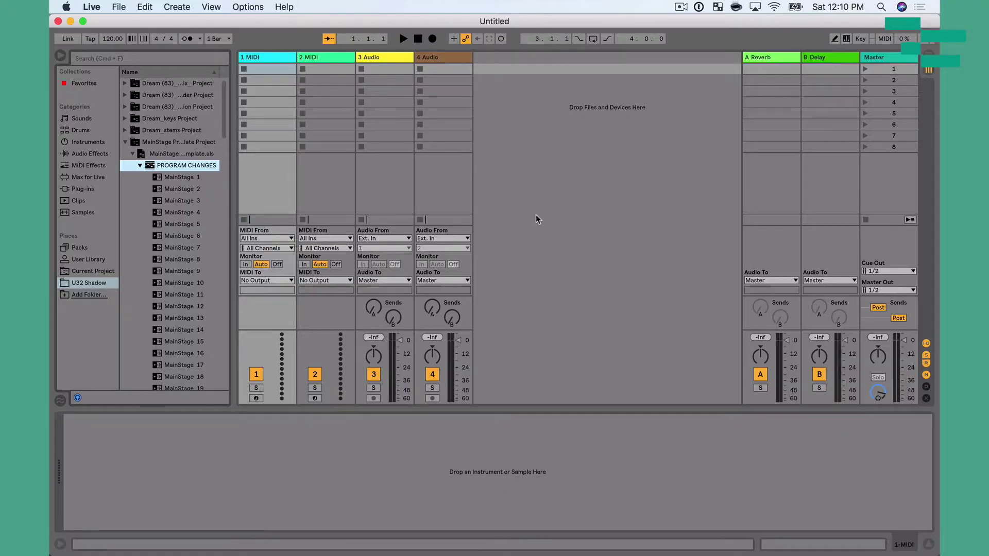
# Step: Open Live's Preferences on the Link/MIDI page
pyautogui.press('super+comma')
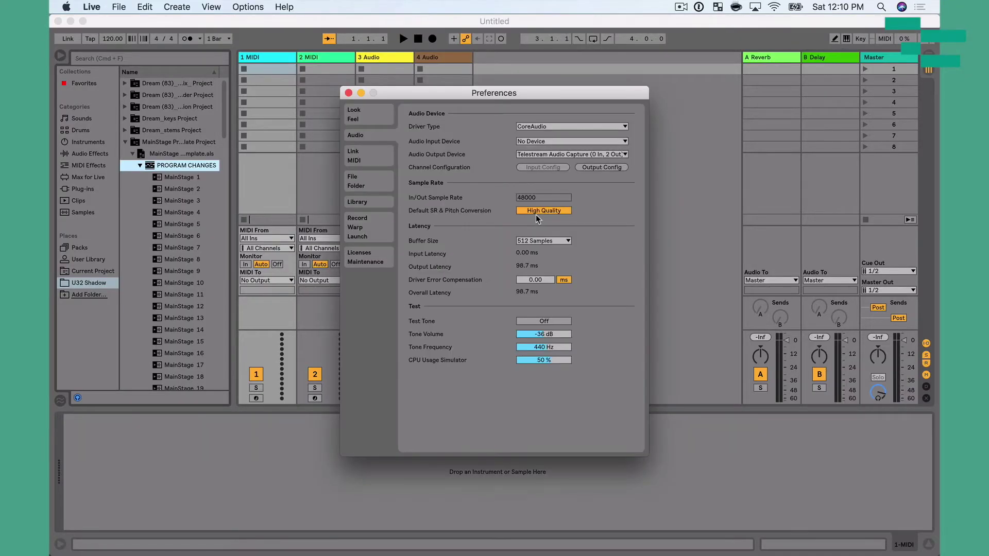
pyautogui.click(365, 156)
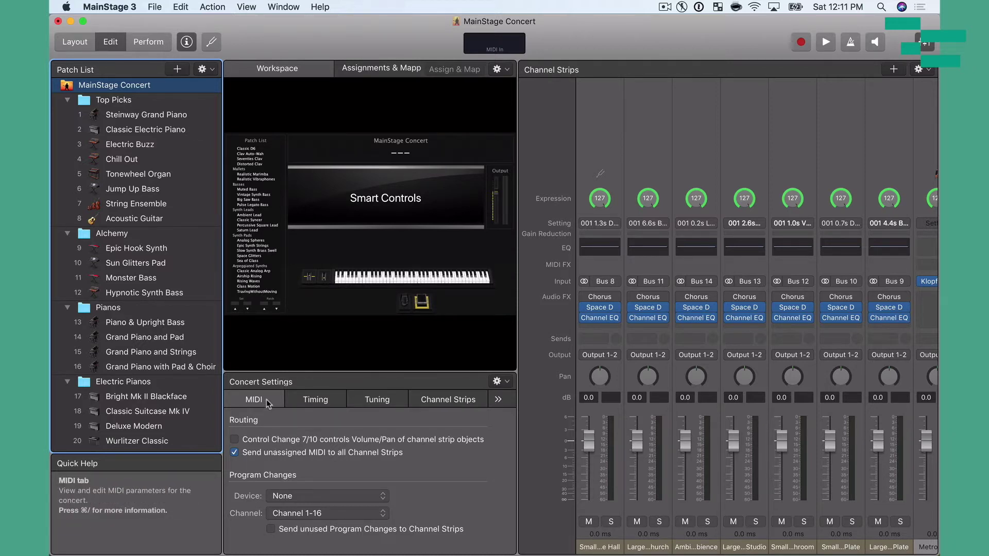
# Step: Set MainStage concert program changes to come from Session 1 Network on Channel 1-16
pyautogui.click(278, 495)
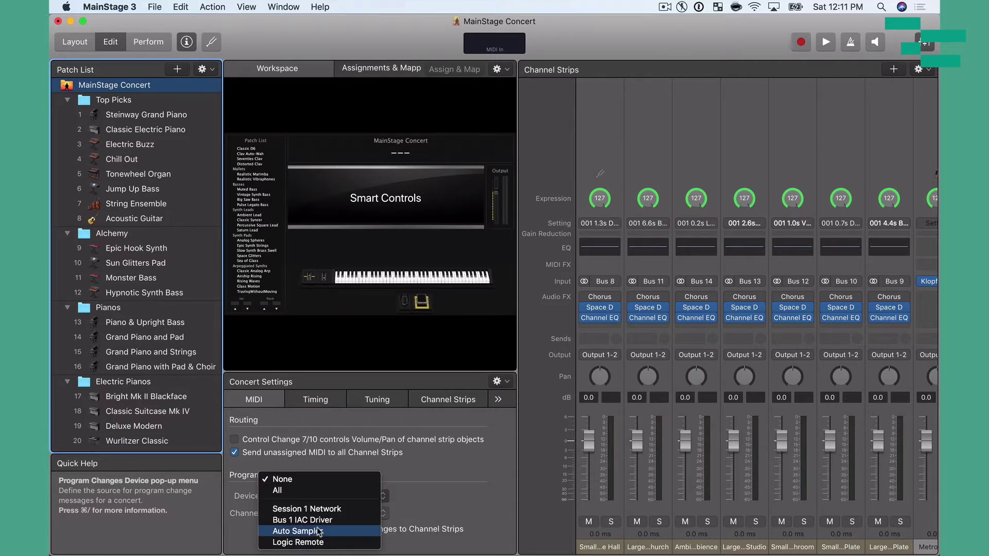
pyautogui.click(335, 513)
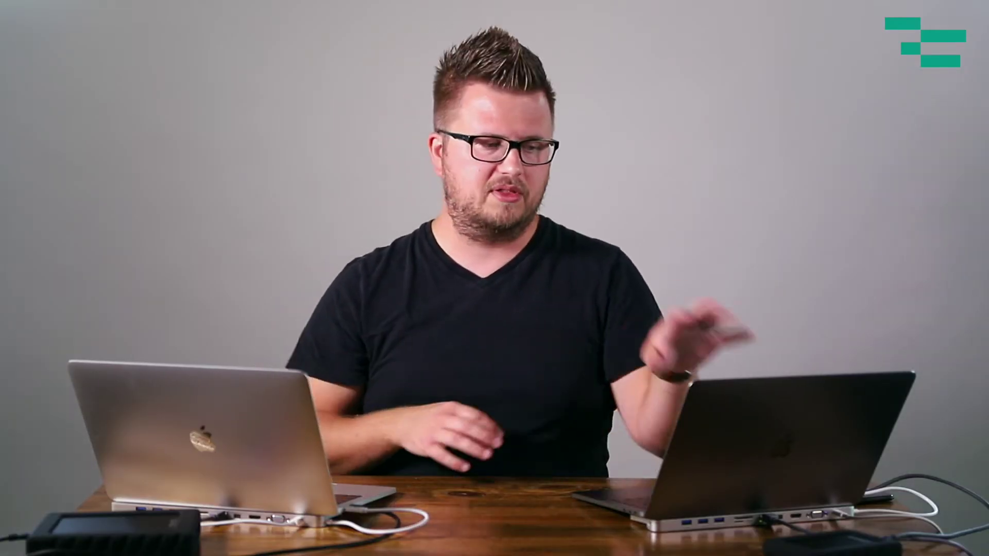
pyautogui.click(336, 512)
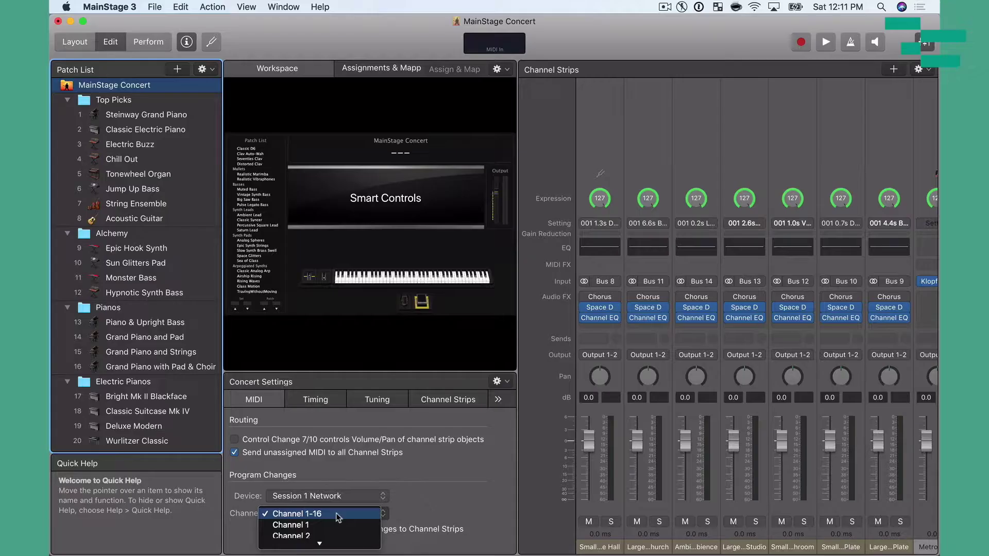
pyautogui.click(336, 513)
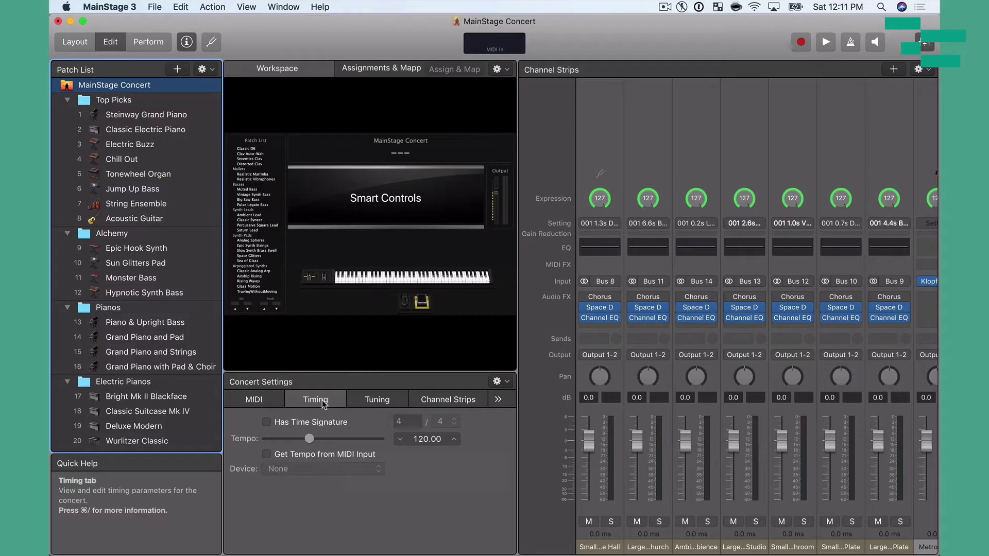
# Step: Make MainStage tempo follow MIDI input from Session 1 Network, and rename Live's track 1 'MainStage Patches'
pyautogui.click(266, 454)
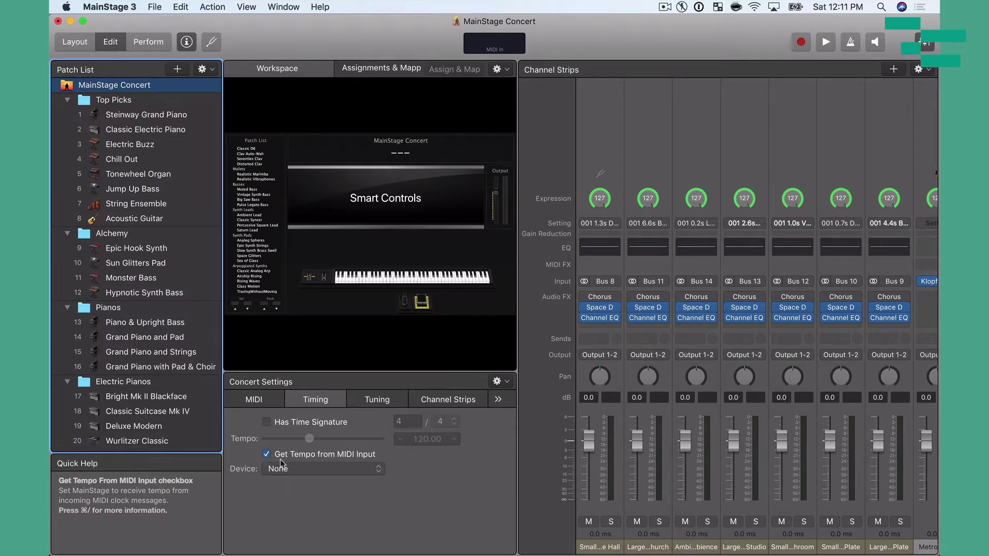
pyautogui.click(299, 469)
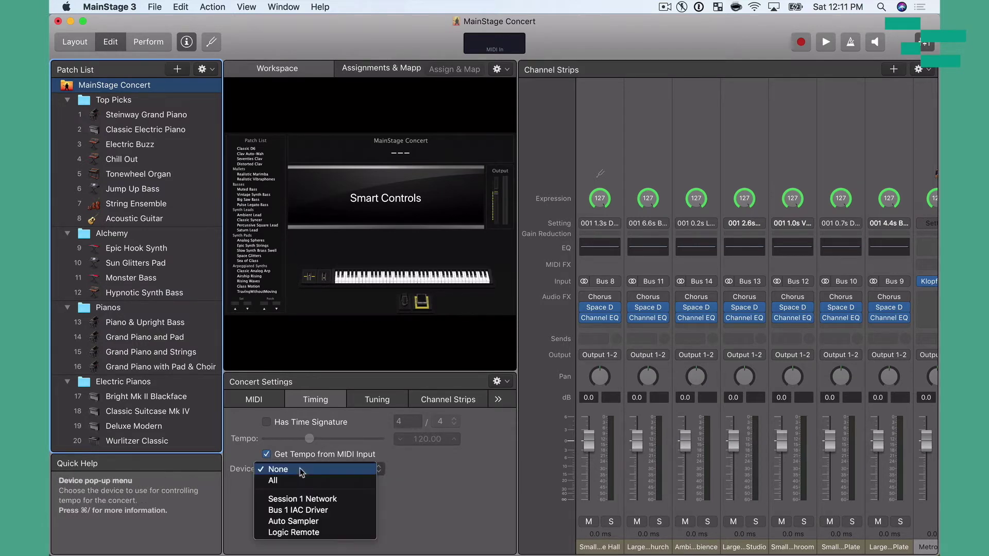
pyautogui.click(338, 498)
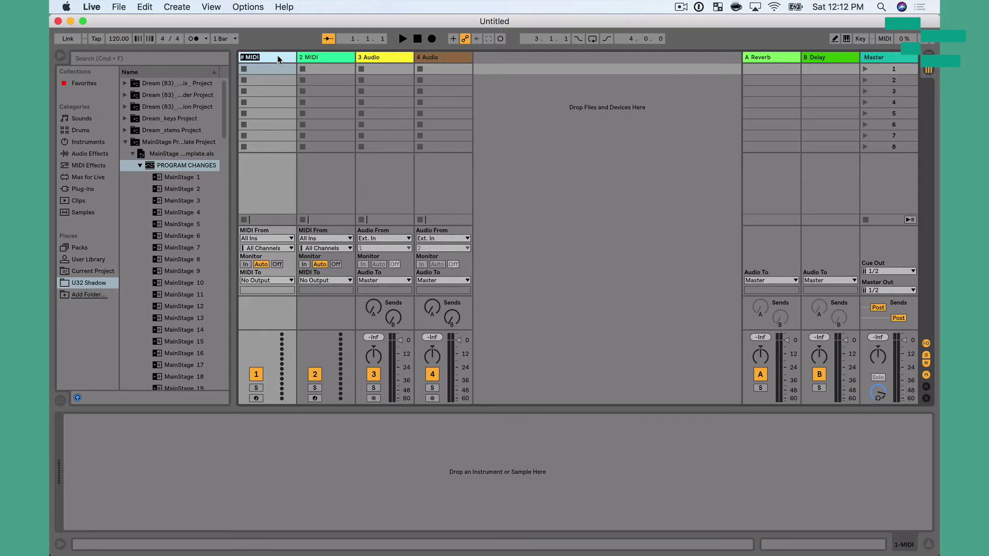
pyautogui.write('MainStage Patches')
pyautogui.press('Return')
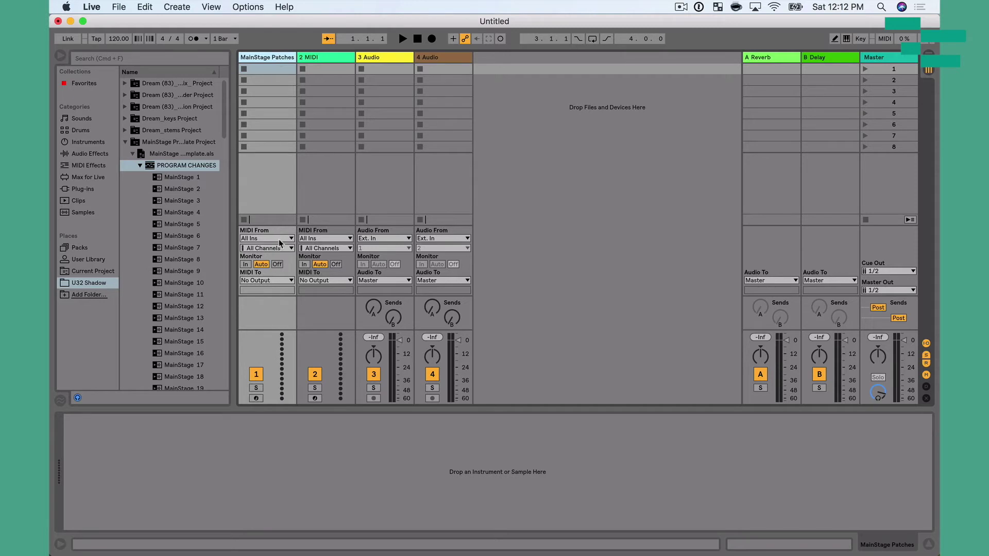
# Step: Set the MainStage Patches track's MIDI To output to Network (Session 1)
pyautogui.click(273, 281)
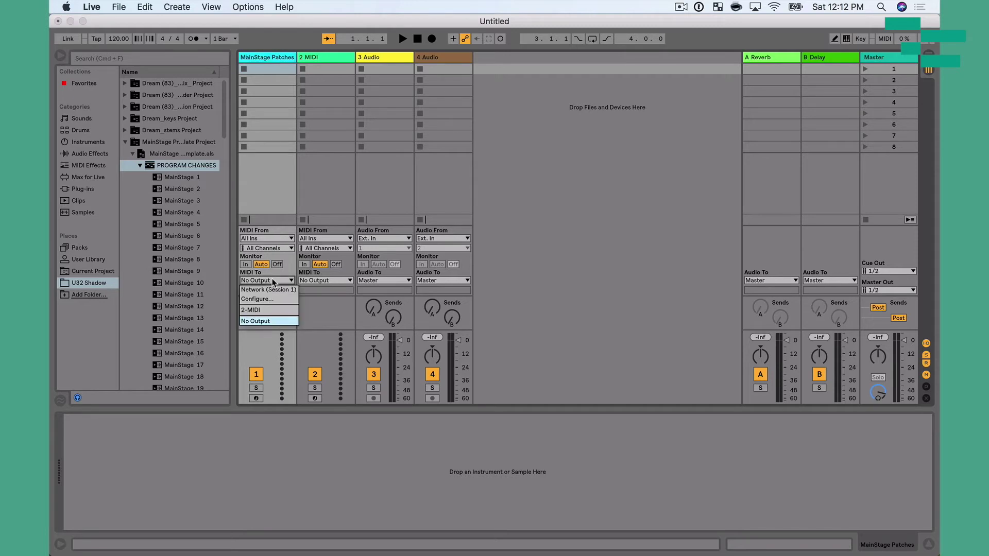
pyautogui.click(277, 290)
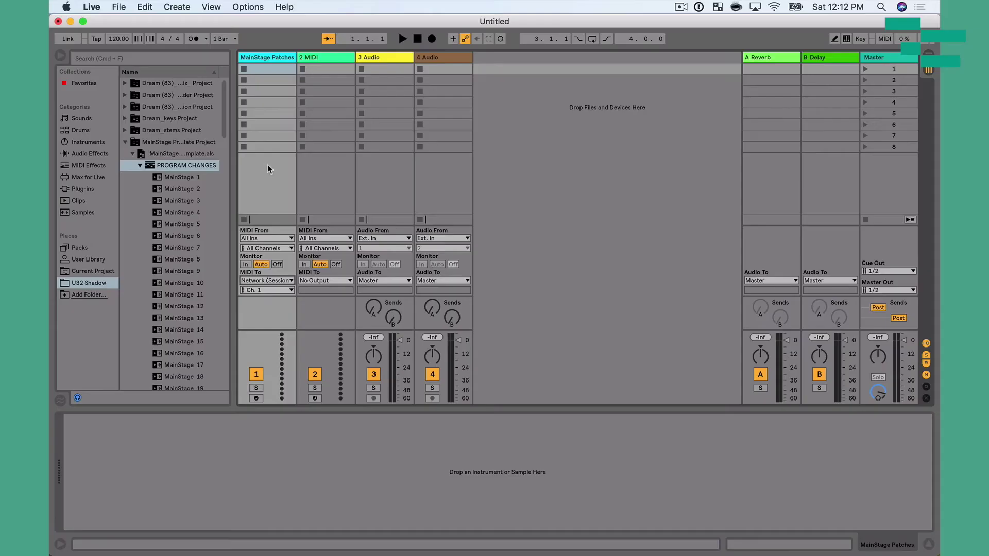
# Step: Create a MIDI clip in MainStage Patches slot 1 and give it program change 5
pyautogui.click(276, 69)
pyautogui.doubleClick(276, 68)
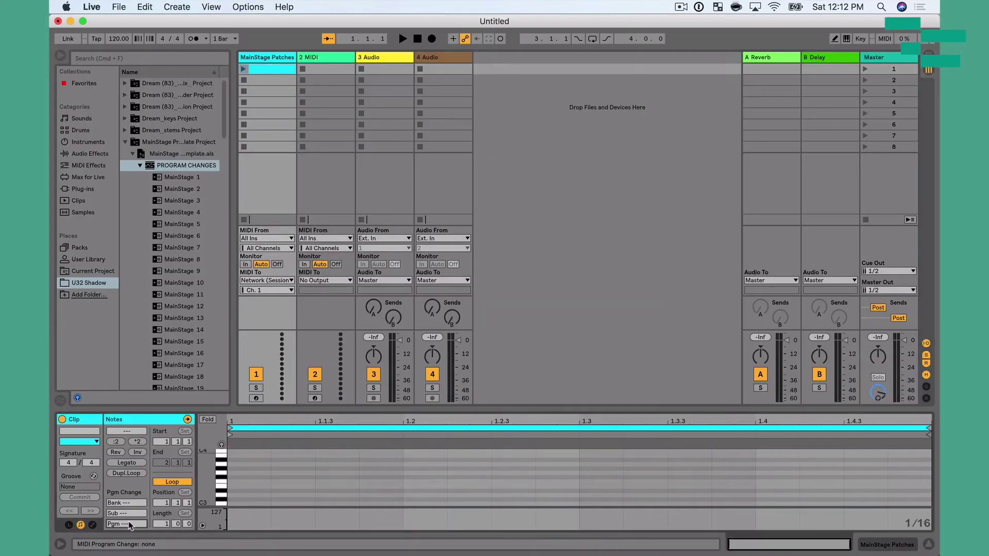
pyautogui.press('Return')
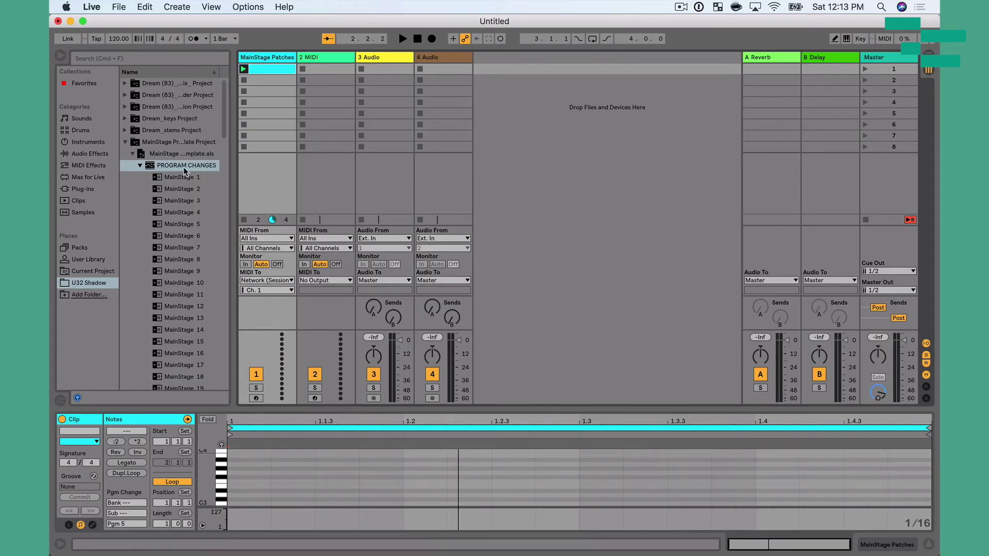
# Step: Drag the MainStage 51, 33, 7 and 13 program-change clips from the browser onto the patches track
pyautogui.scroll(-10, 184, 191)
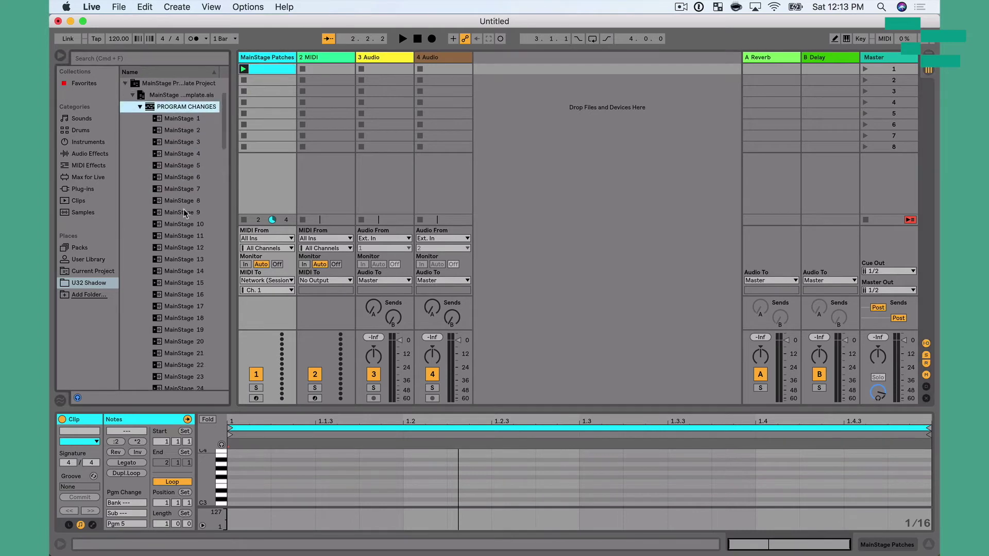
pyautogui.scroll(-2, 186, 211)
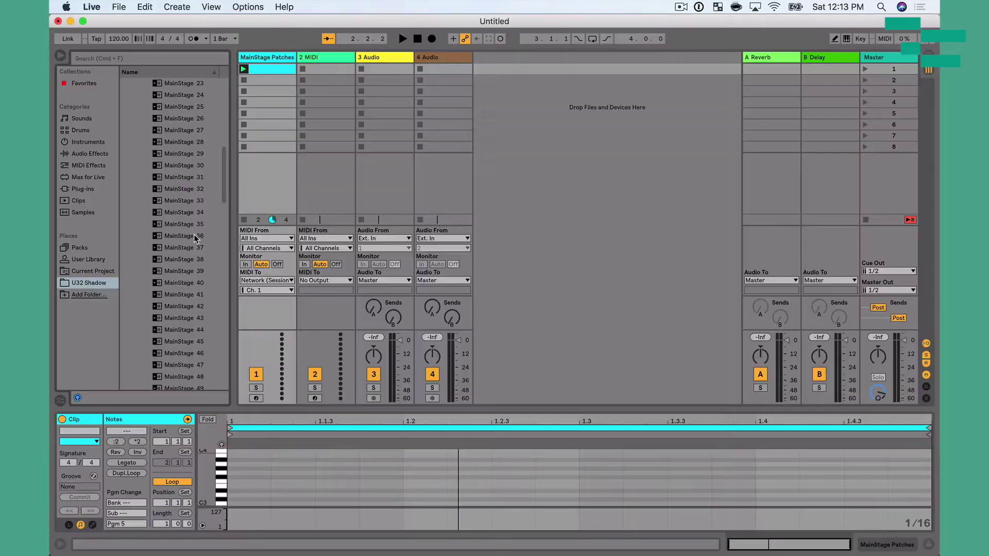
pyautogui.moveTo(174, 339); pyautogui.dragTo(277, 75)
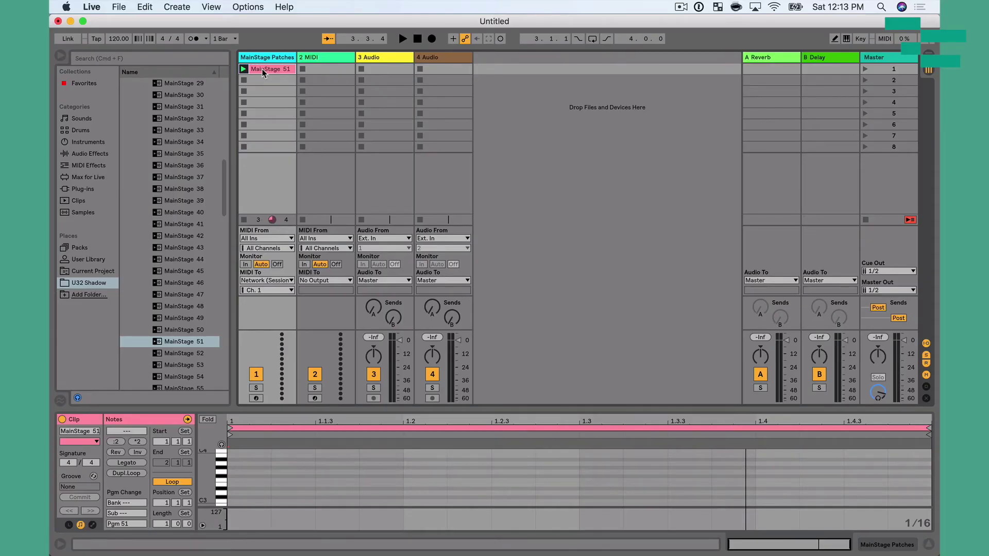
pyautogui.click(185, 134)
pyautogui.moveTo(185, 136); pyautogui.dragTo(271, 80)
pyautogui.scroll(10, 201, 106)
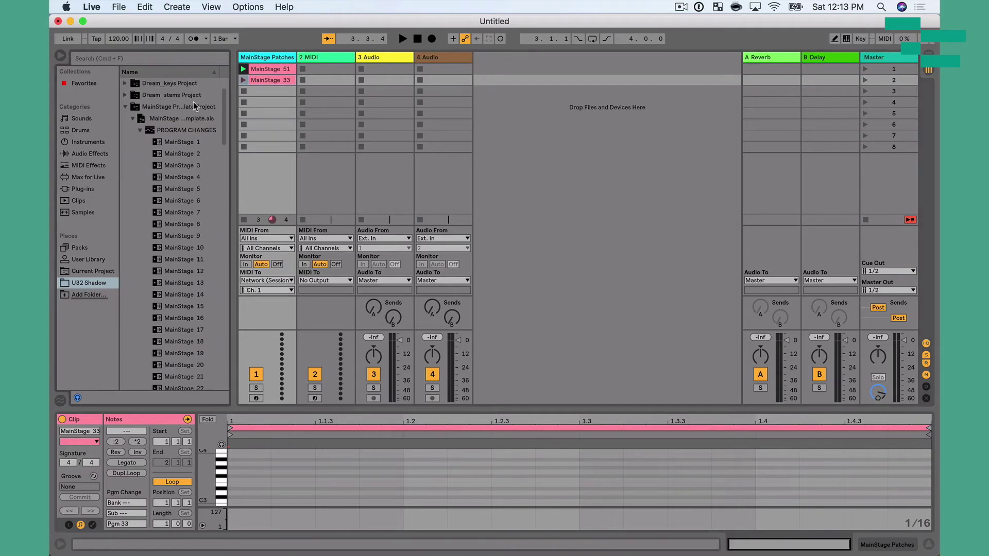
pyautogui.moveTo(188, 214); pyautogui.dragTo(271, 91)
pyautogui.moveTo(184, 280); pyautogui.dragTo(269, 132)
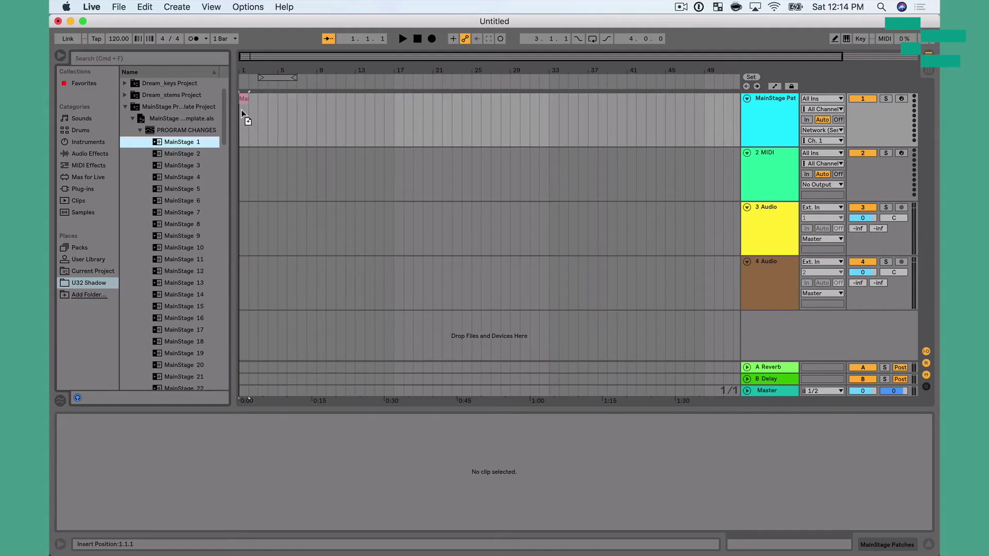
# Step: Add the MainStage 4 clip at bar 2, play from the start, and switch to MainStage 3
pyautogui.click(244, 118)
pyautogui.moveTo(186, 177); pyautogui.dragTo(263, 119)
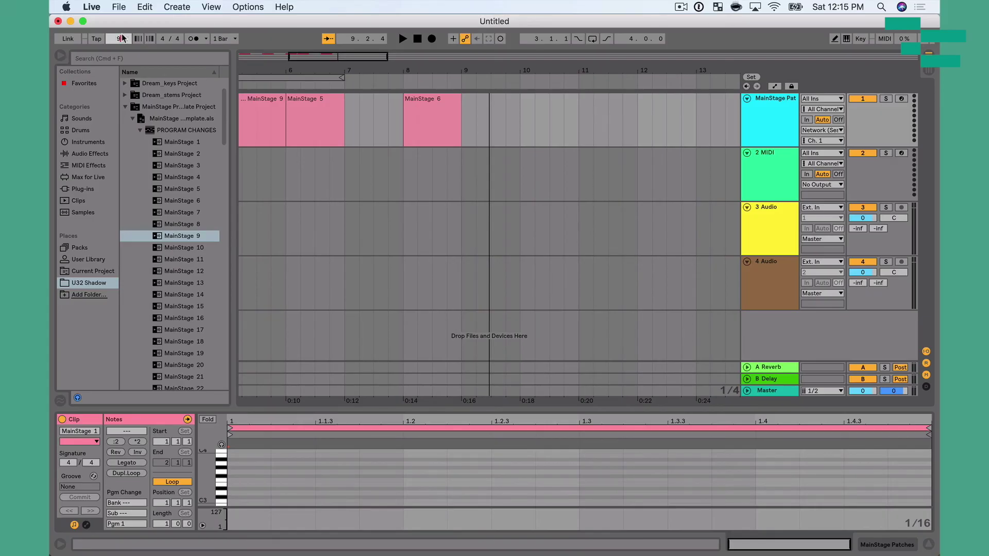
pyautogui.press('space')
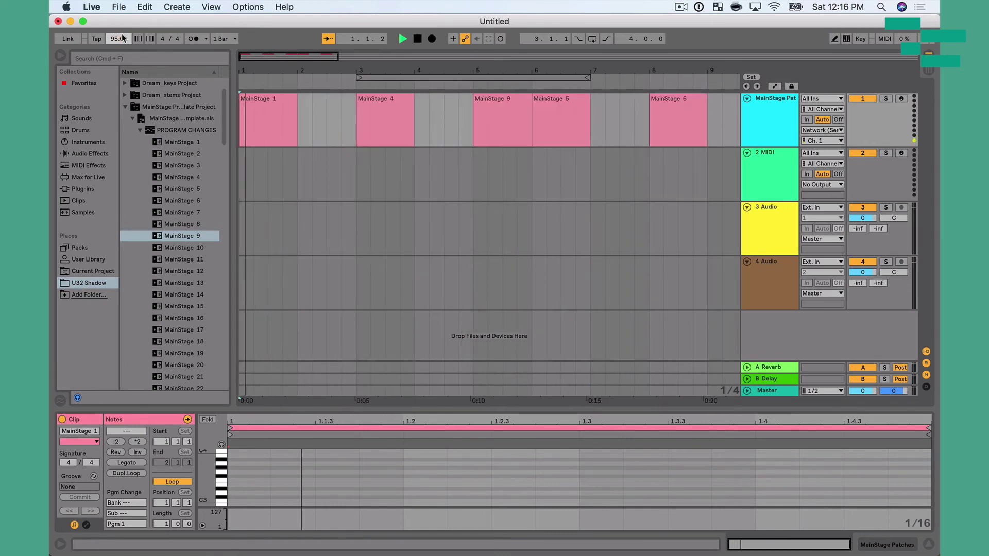
pyautogui.press('super+Tab')
pyautogui.scroll(3, 167, 133)
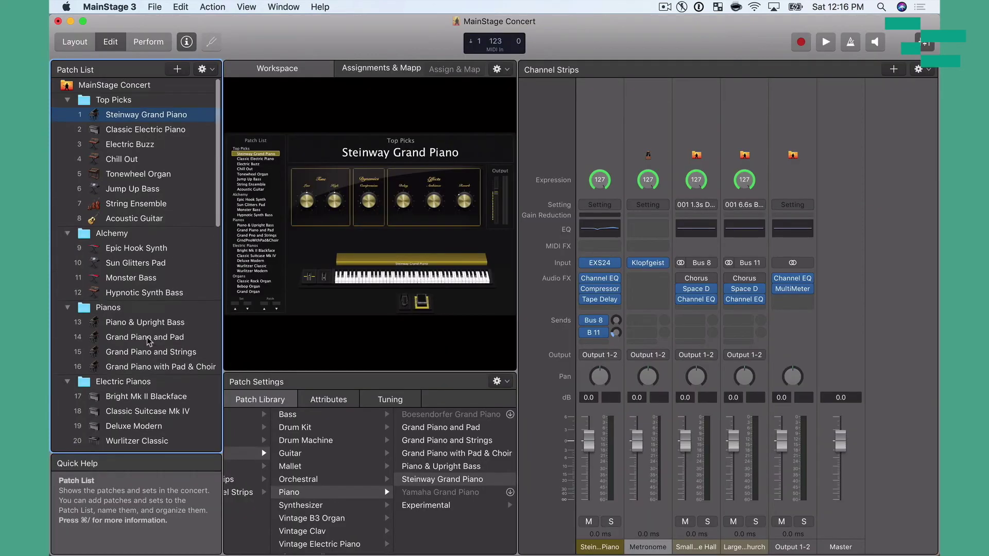
# Step: Review the MainStage concert's MIDI settings and Timing tab, confirming Session 1 Network input and 130 tempo
pyautogui.click(152, 88)
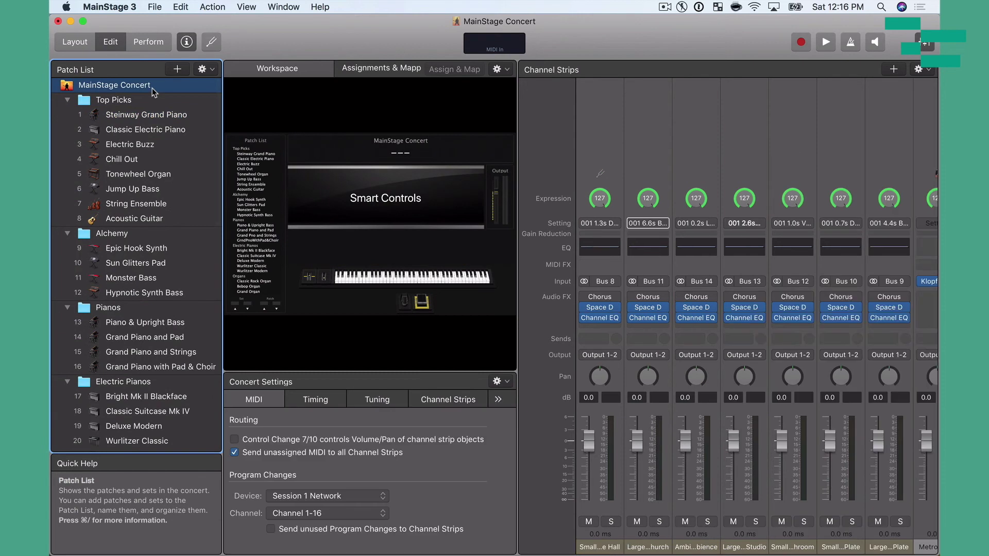
pyautogui.click(317, 399)
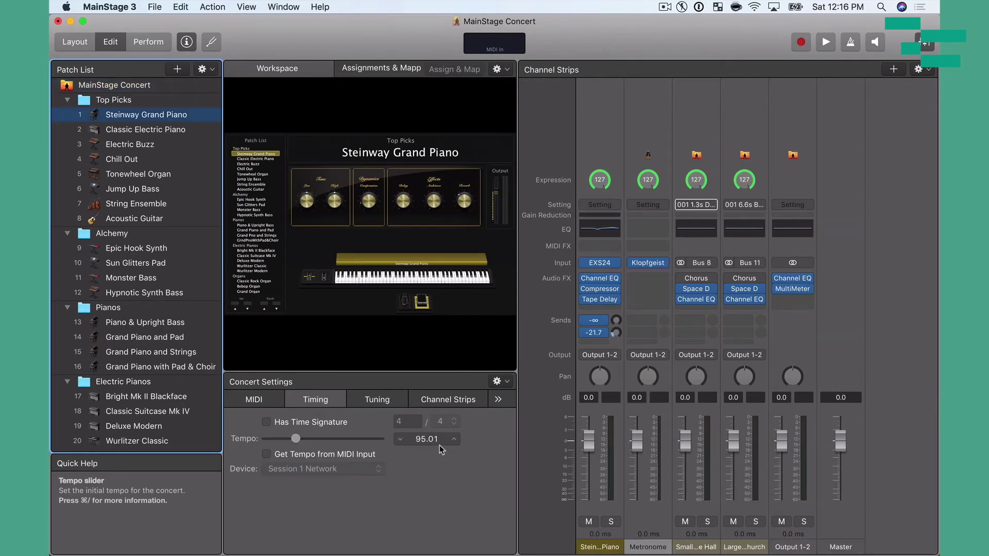
pyautogui.scroll(-1, 440, 445)
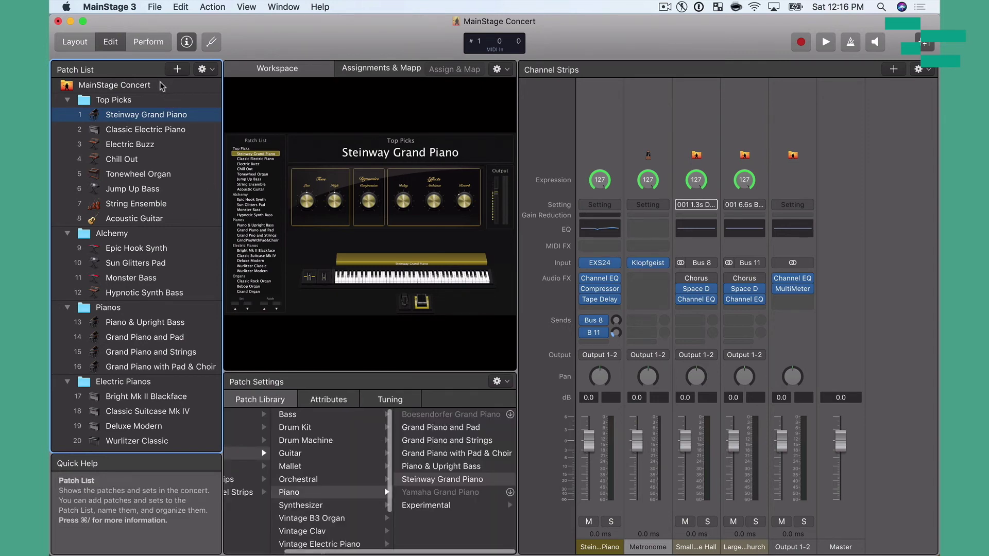
pyautogui.click(114, 84)
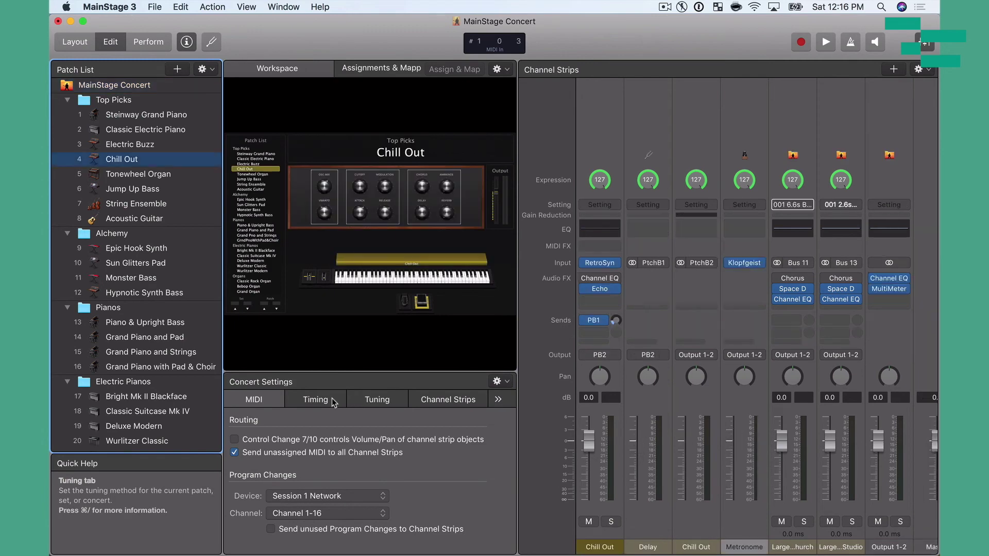
pyautogui.click(330, 400)
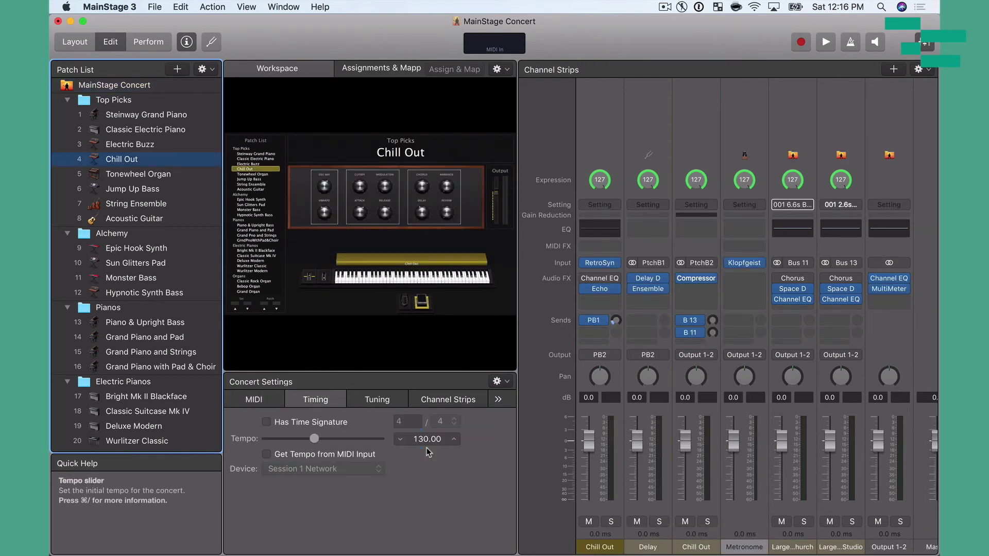